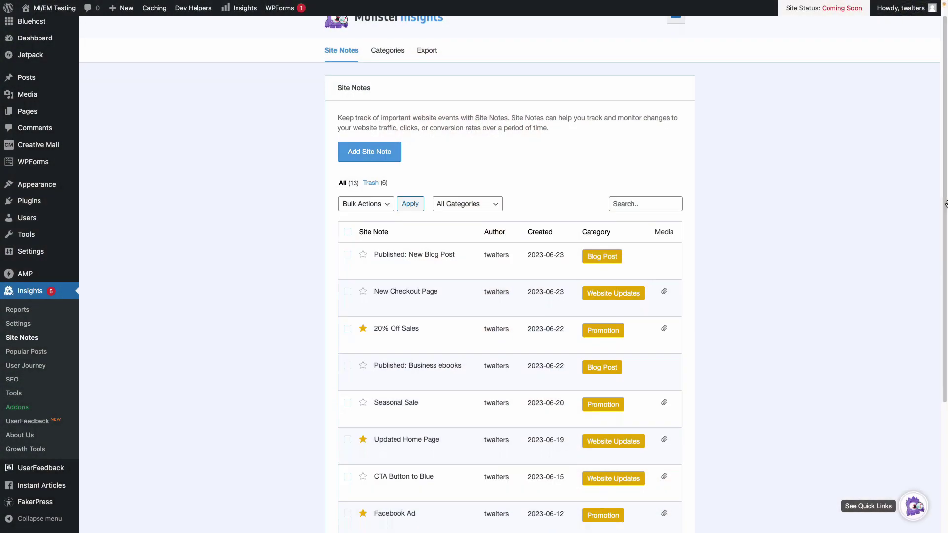
# Open the MonsterInsights Site Notes page from the Insights submenu in the admin sidebar.
pyautogui.scroll(-3, 945, 204)
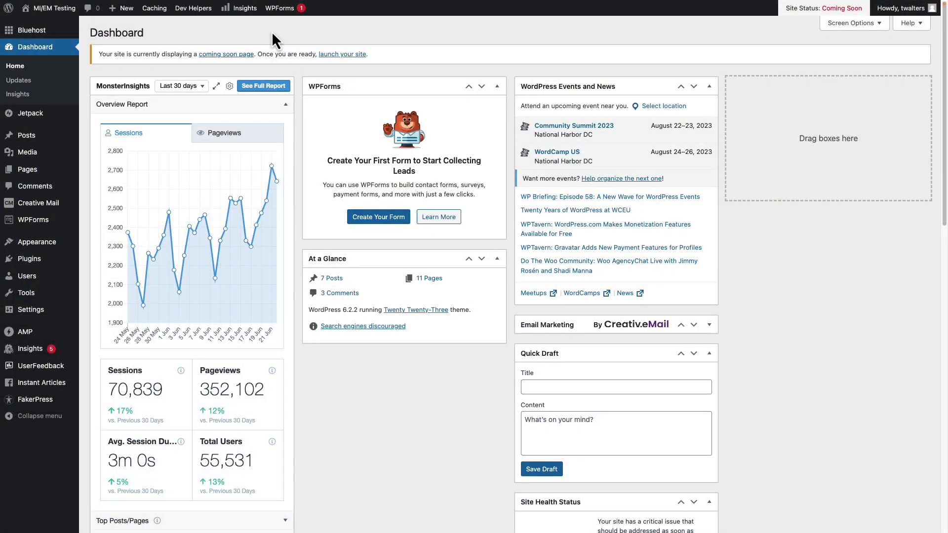
pyautogui.moveTo(55, 354)
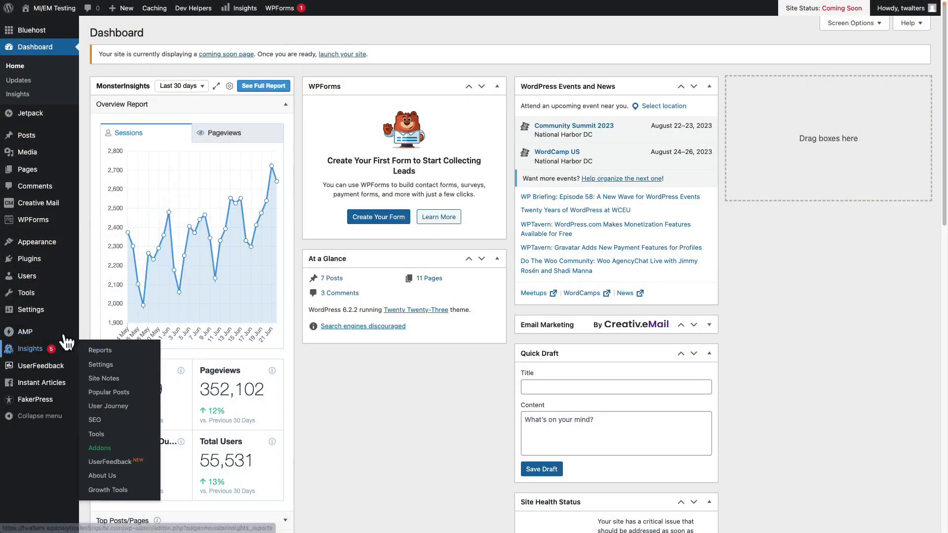
pyautogui.press('Tab')
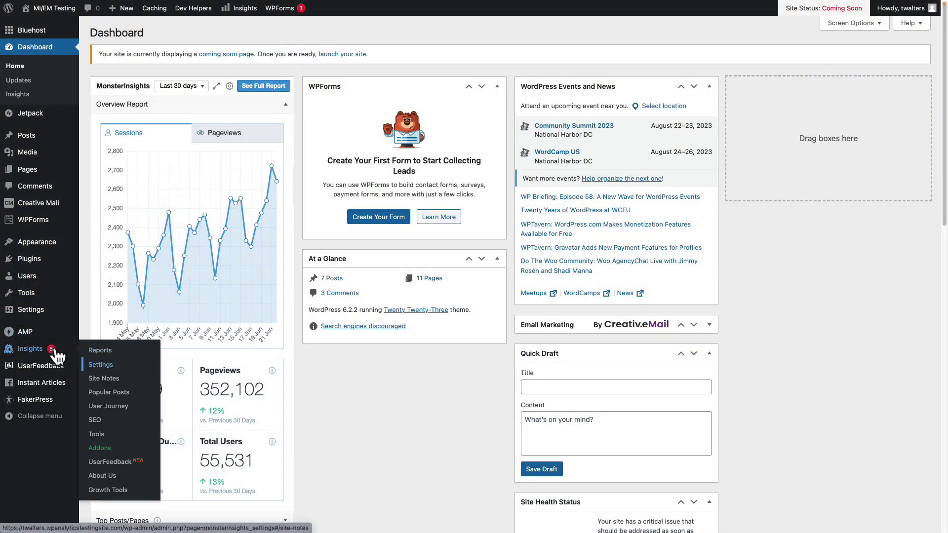
pyautogui.click(103, 379)
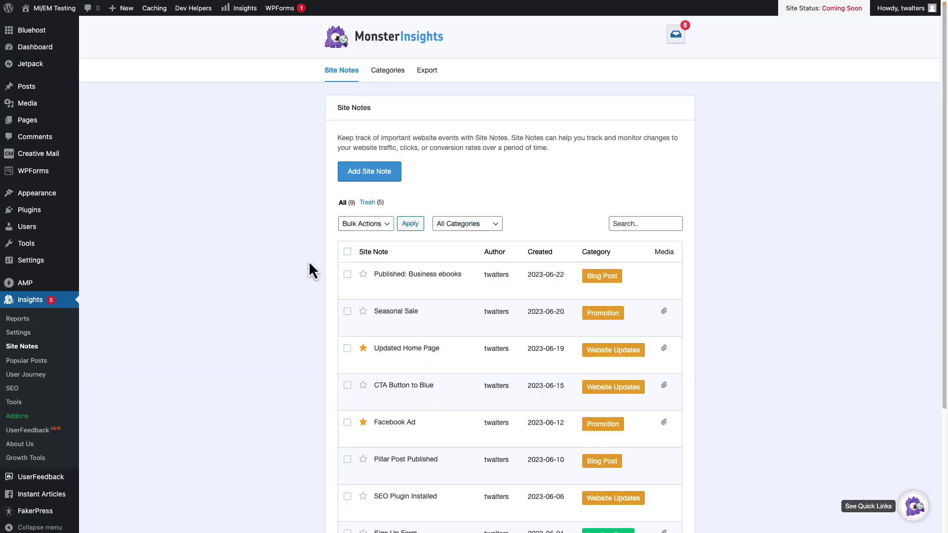
pyautogui.scroll(-5, 309, 264)
pyautogui.scroll(5, 310, 264)
# Start a site note titled 'New Checkout Page', dated 2023-06-23, in the Website Updates category.
pyautogui.click(365, 172)
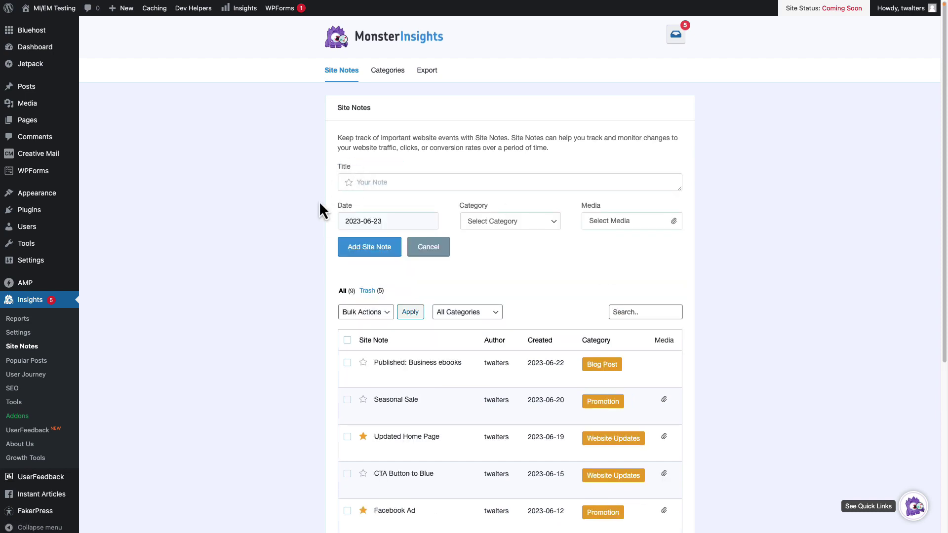
pyautogui.click(340, 184)
pyautogui.write('New Checkout Page')
pyautogui.click(383, 221)
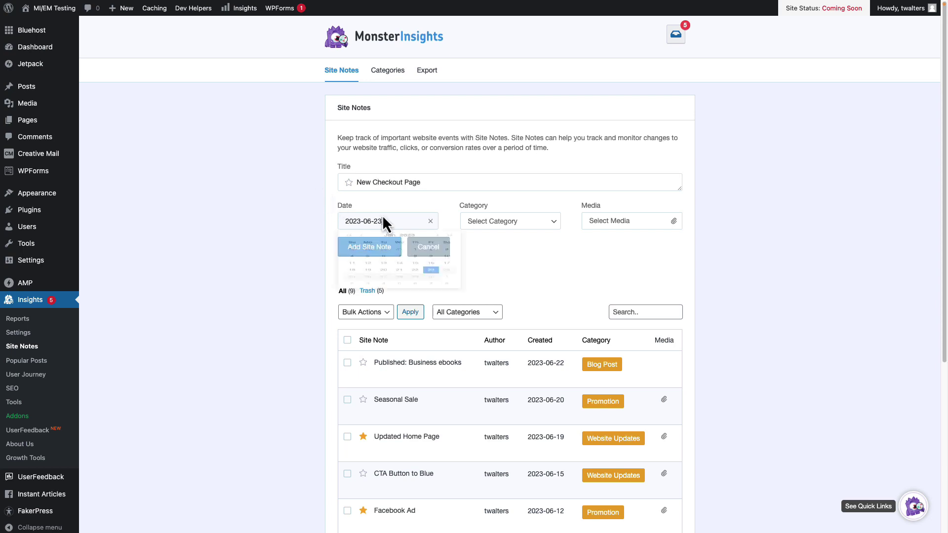
pyautogui.click(467, 220)
pyautogui.click(485, 287)
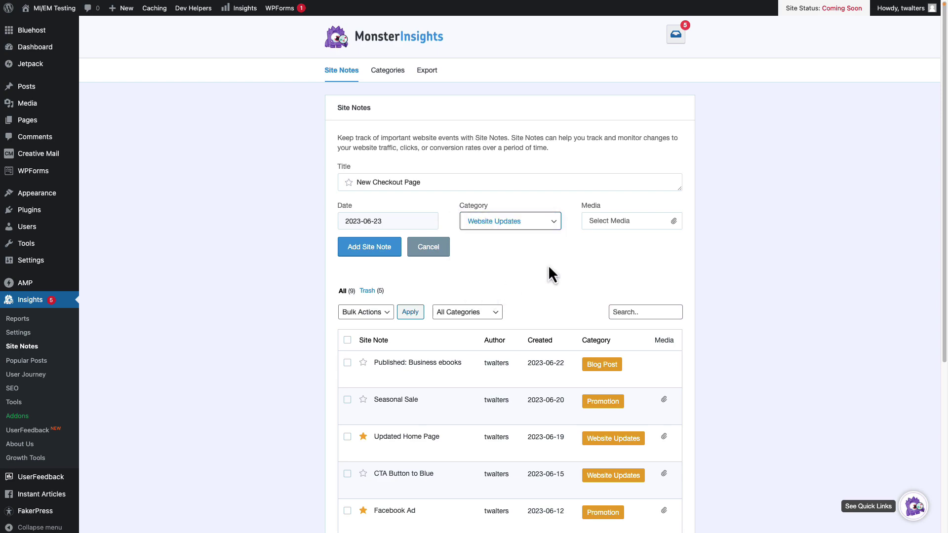
# Attach Test-PDF.pdf to the note and save it.
pyautogui.click(595, 222)
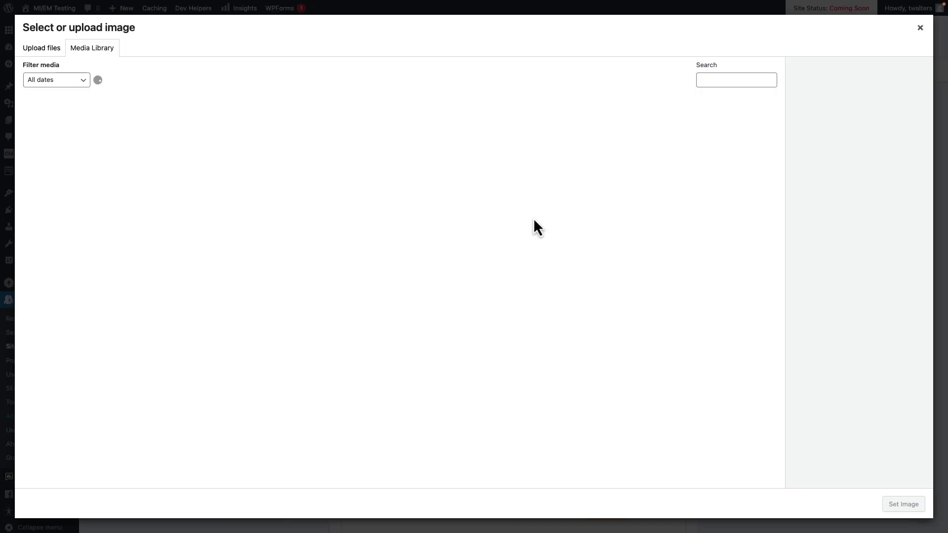
pyautogui.click(156, 136)
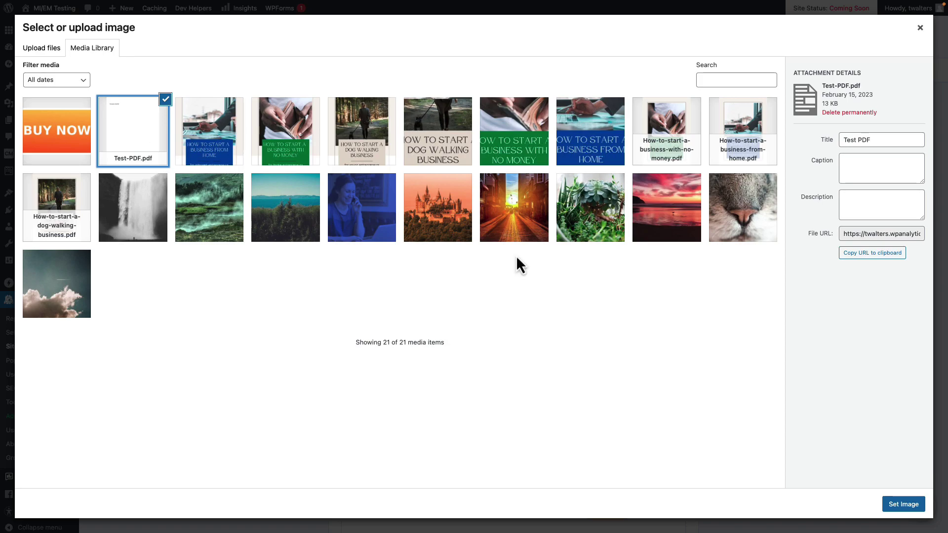
pyautogui.click(898, 504)
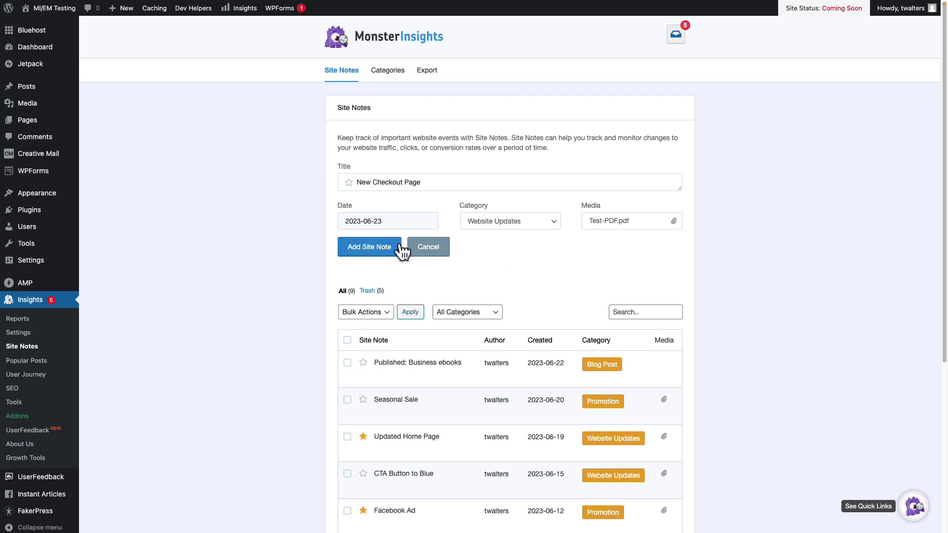
pyautogui.click(372, 249)
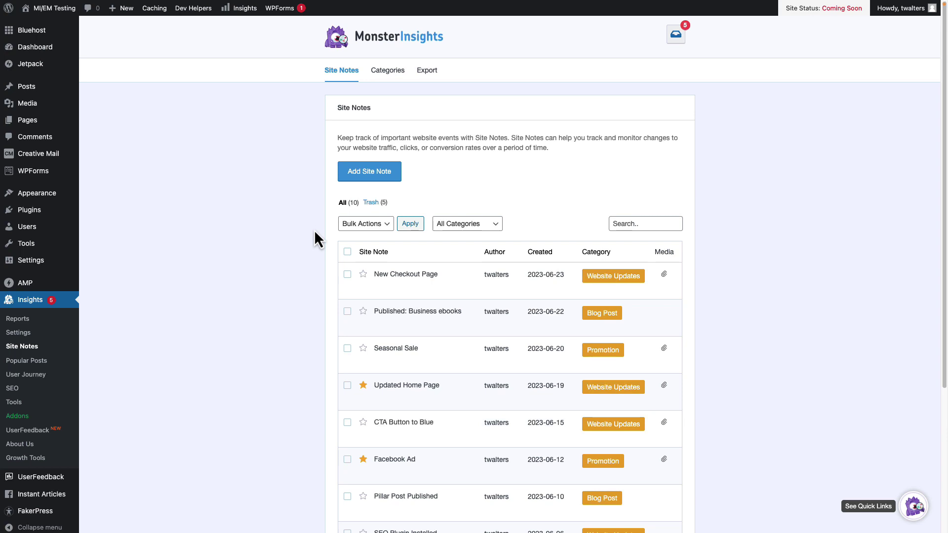
pyautogui.click(393, 80)
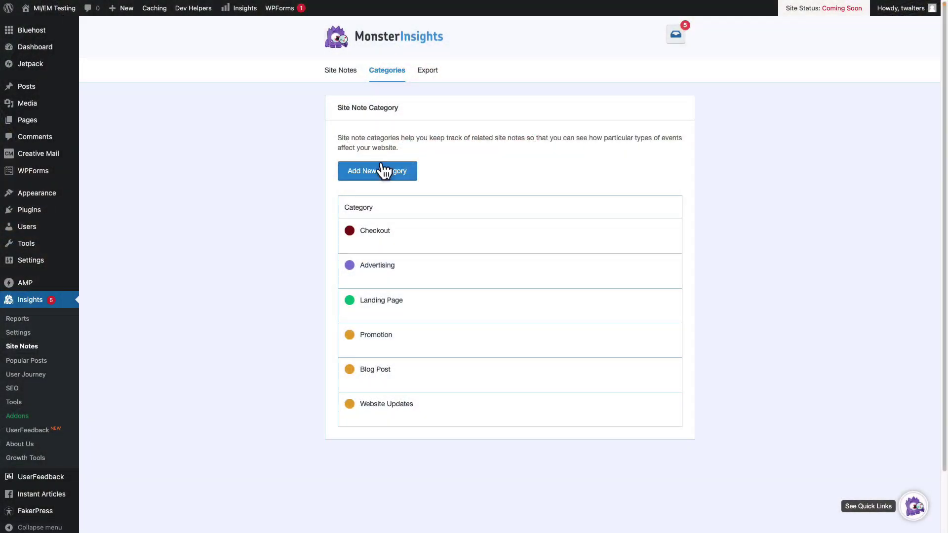
# Add a site-note category named 'Seasonal Sales' with a chosen colour.
pyautogui.click(383, 169)
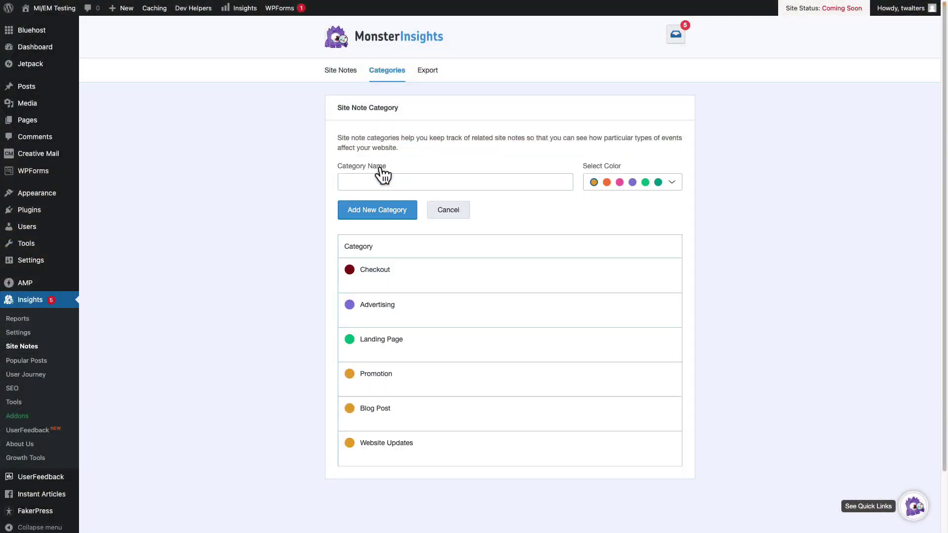
pyautogui.write('Seasonal Sales')
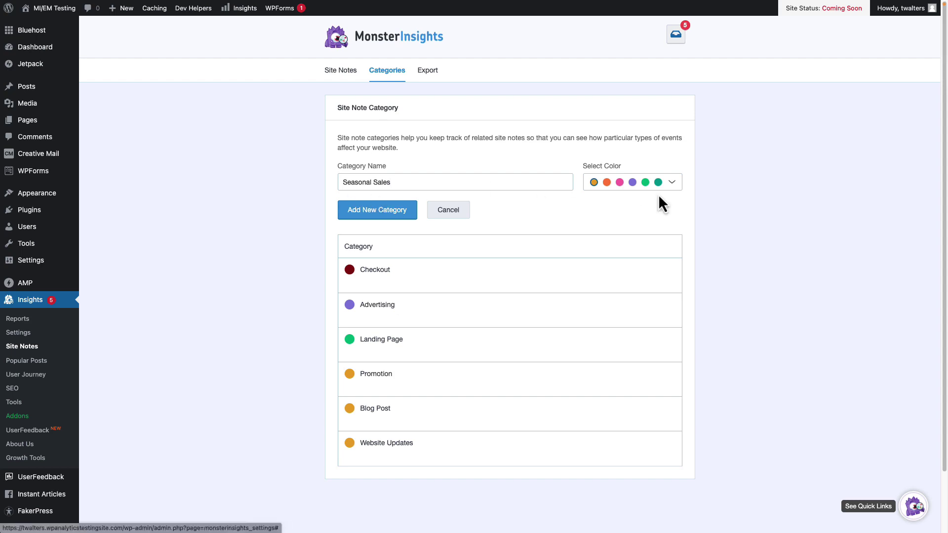
pyautogui.click(671, 188)
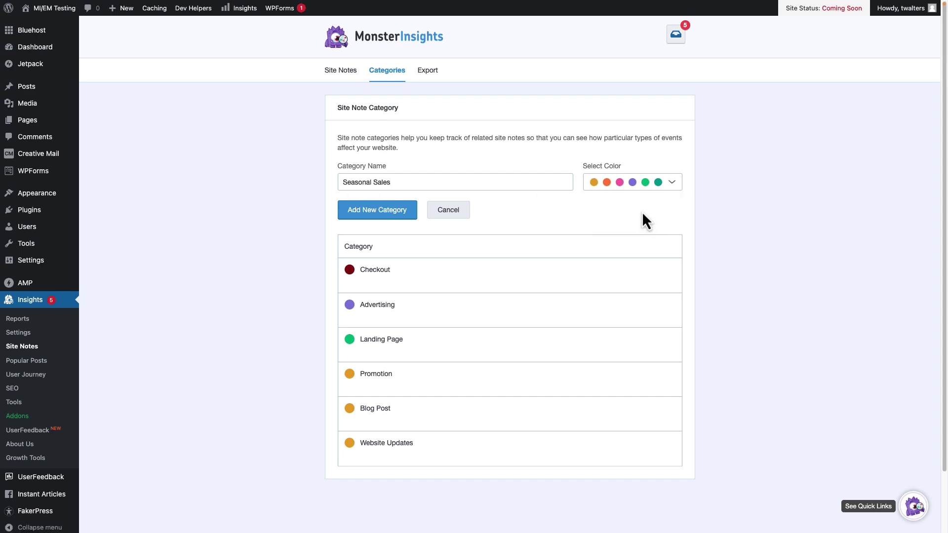
pyautogui.click(382, 215)
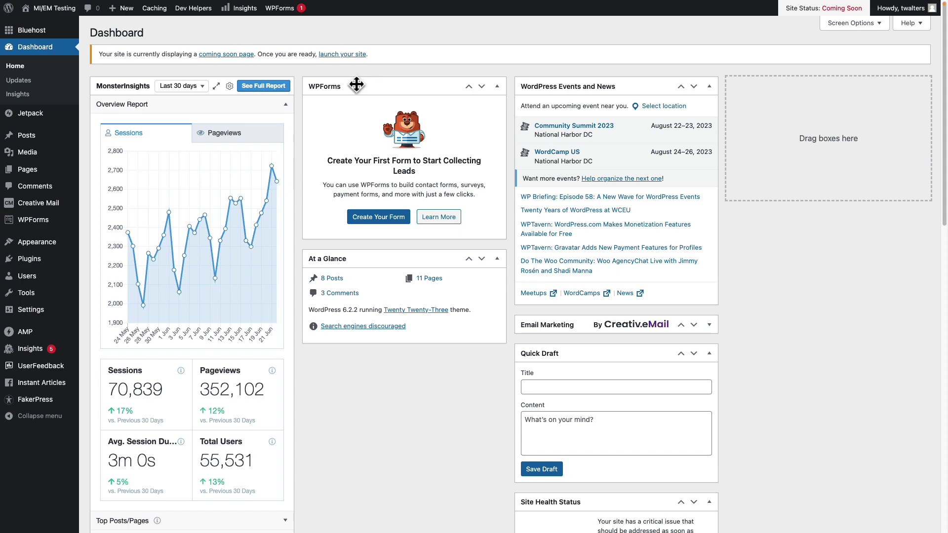
# On the MonsterInsights Overview report, reveal the site notes list below the sessions chart.
pyautogui.click(39, 352)
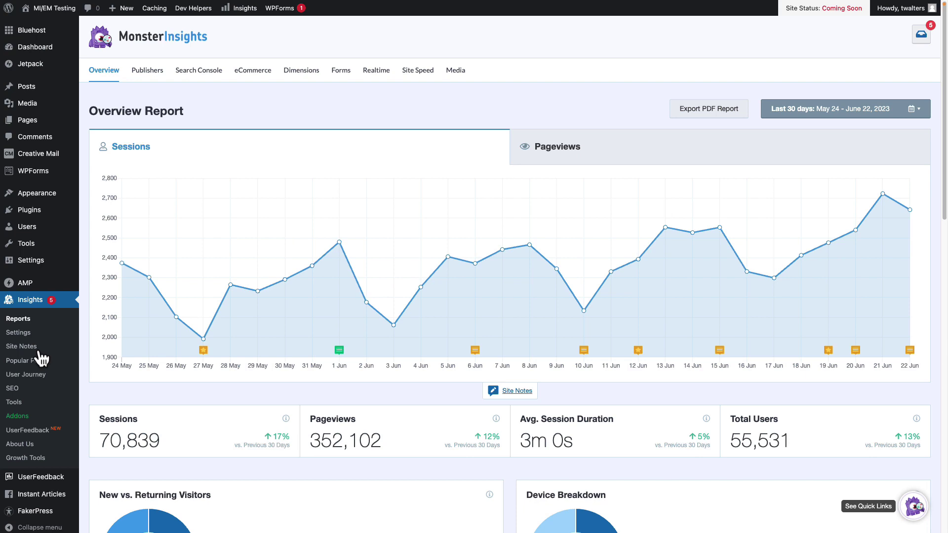
pyautogui.click(493, 392)
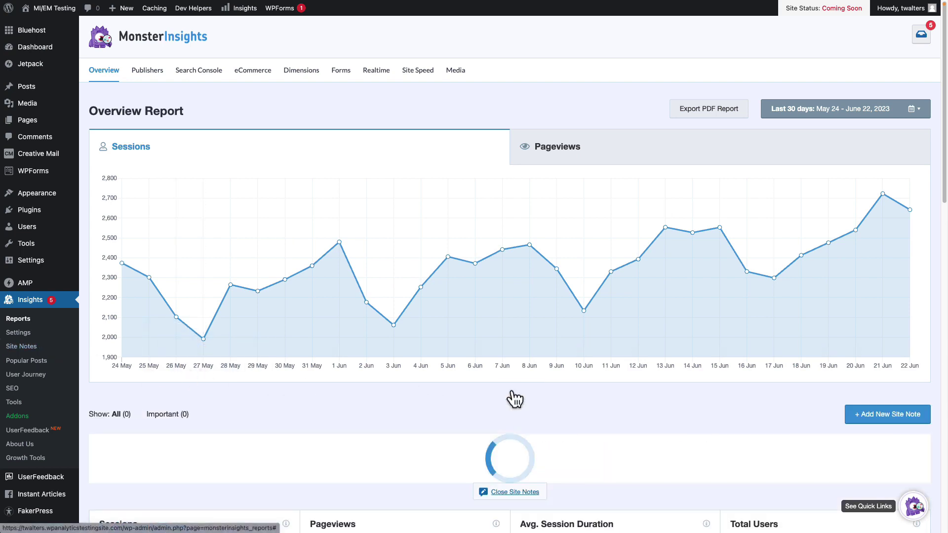
pyautogui.scroll(-6, 512, 391)
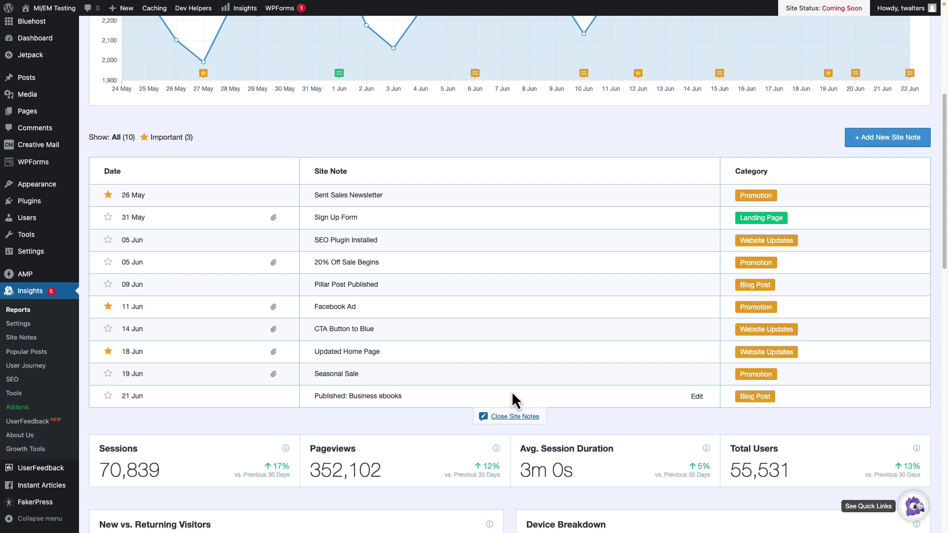
# Start a new '20% Off Sales' note in the Promotion category and mark it important.
pyautogui.click(865, 141)
pyautogui.click(323, 316)
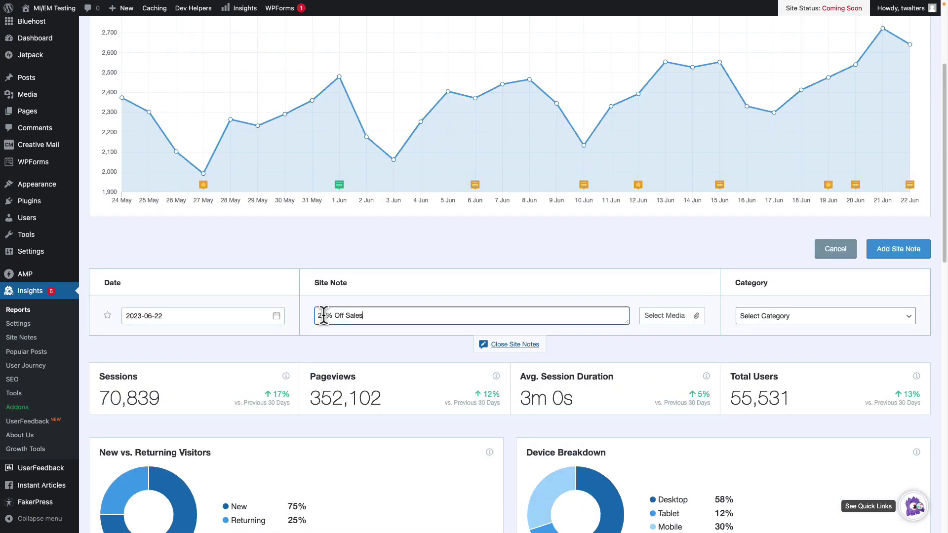
pyautogui.click(783, 317)
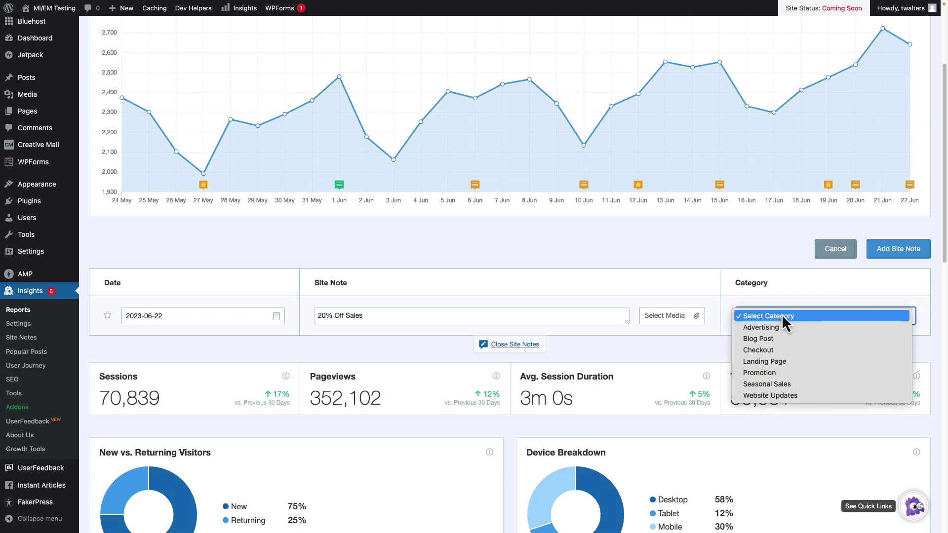
pyautogui.click(780, 372)
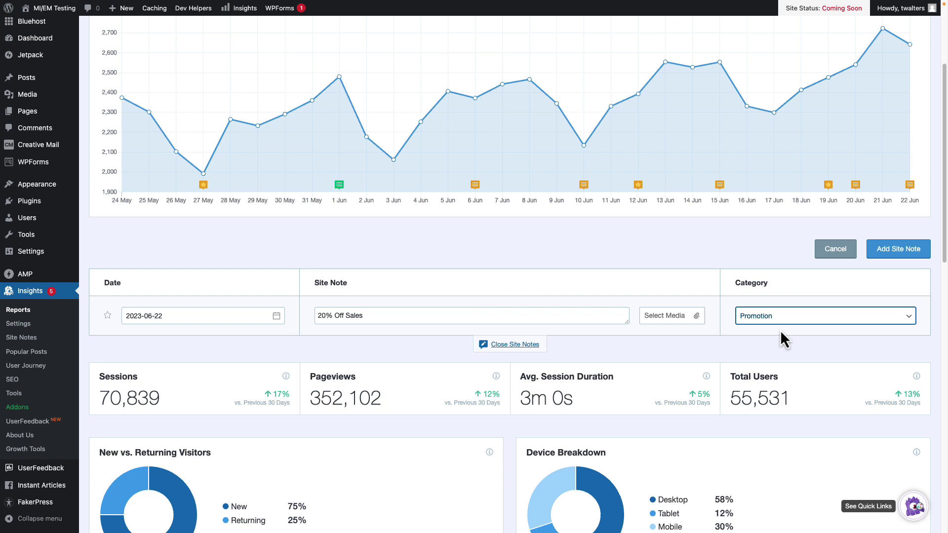
pyautogui.click(109, 317)
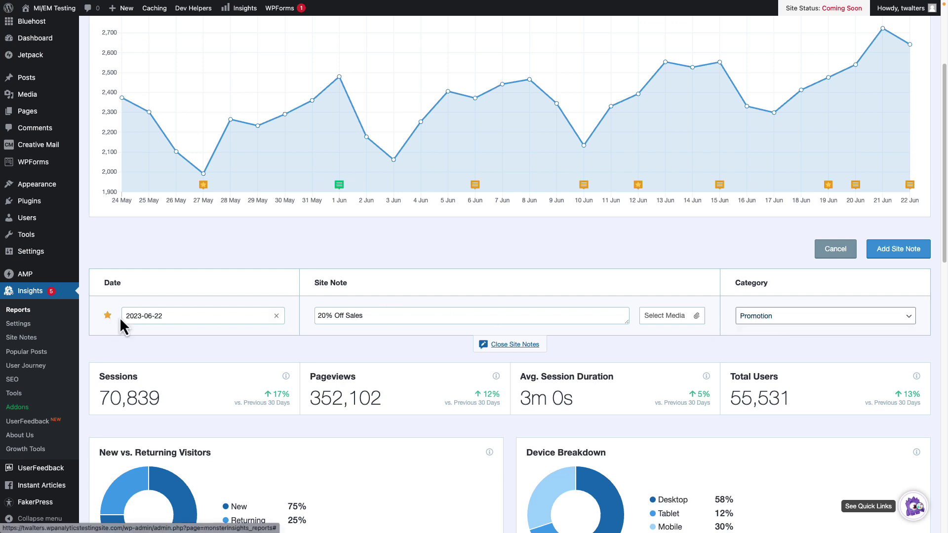
# Attach Test-PDF.pdf to the note and save it.
pyautogui.click(664, 317)
pyautogui.click(143, 150)
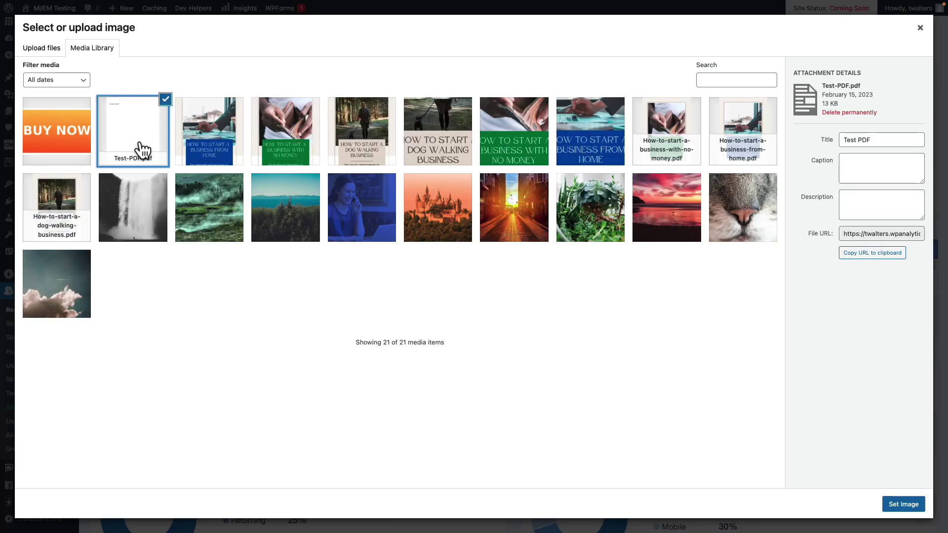
pyautogui.click(904, 504)
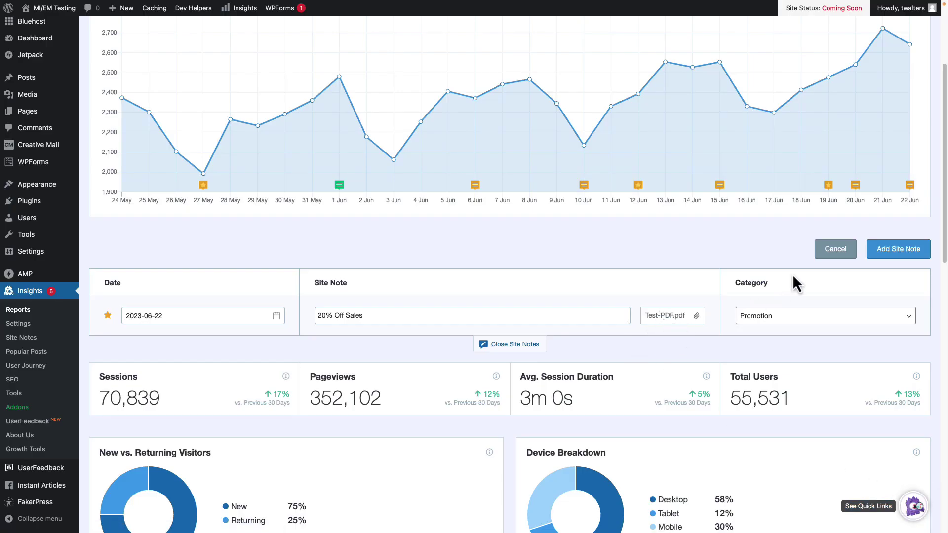
pyautogui.click(901, 255)
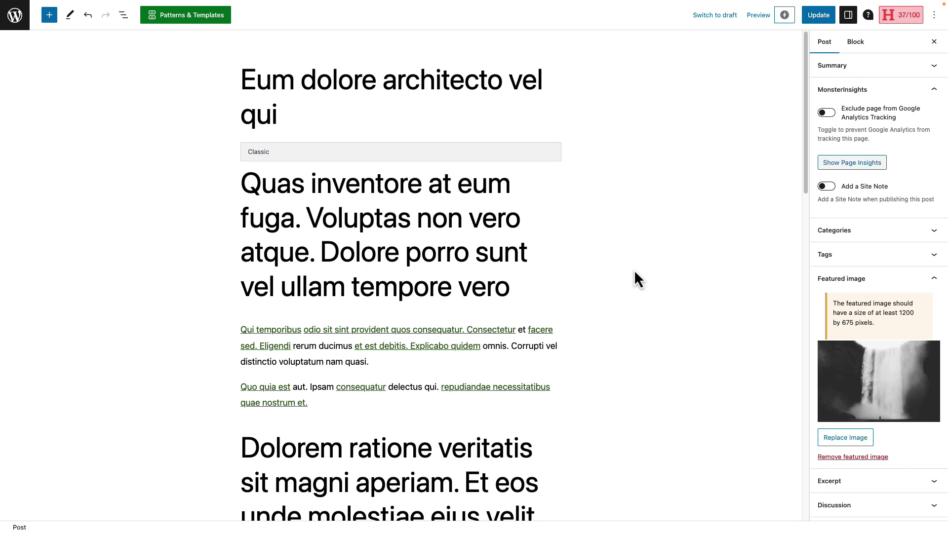
# Turn on the post's site note as 'Published: New Blog Post' under Blog Post, then update the post.
pyautogui.click(824, 189)
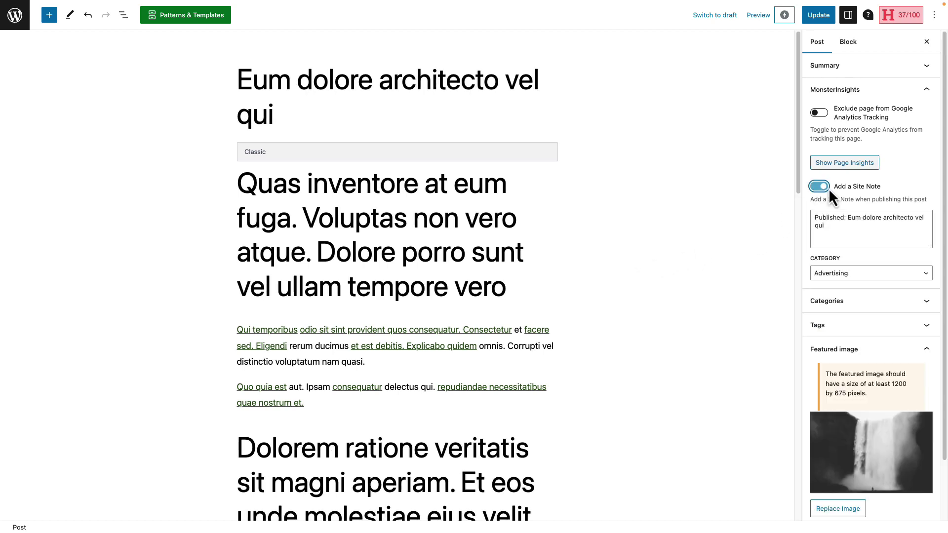
pyautogui.click(848, 218)
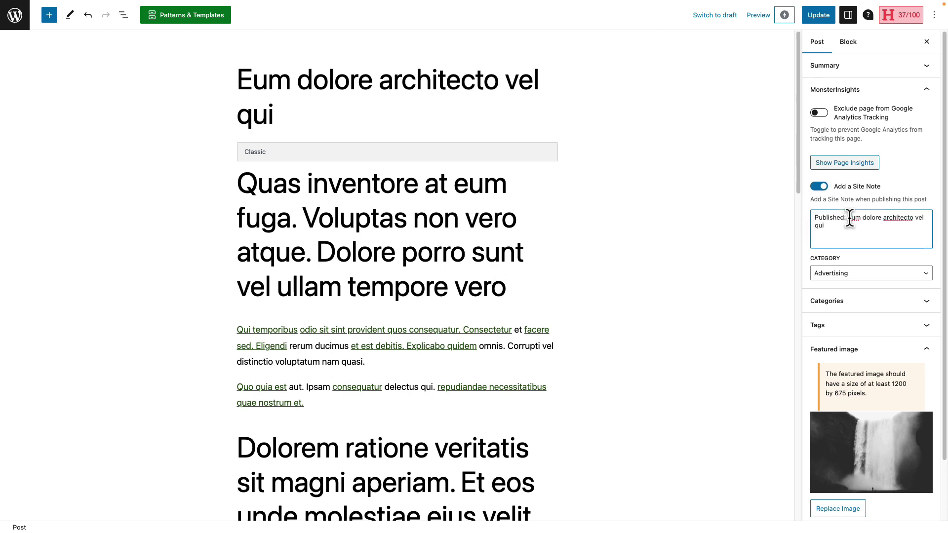
pyautogui.moveTo(849, 218); pyautogui.dragTo(926, 226)
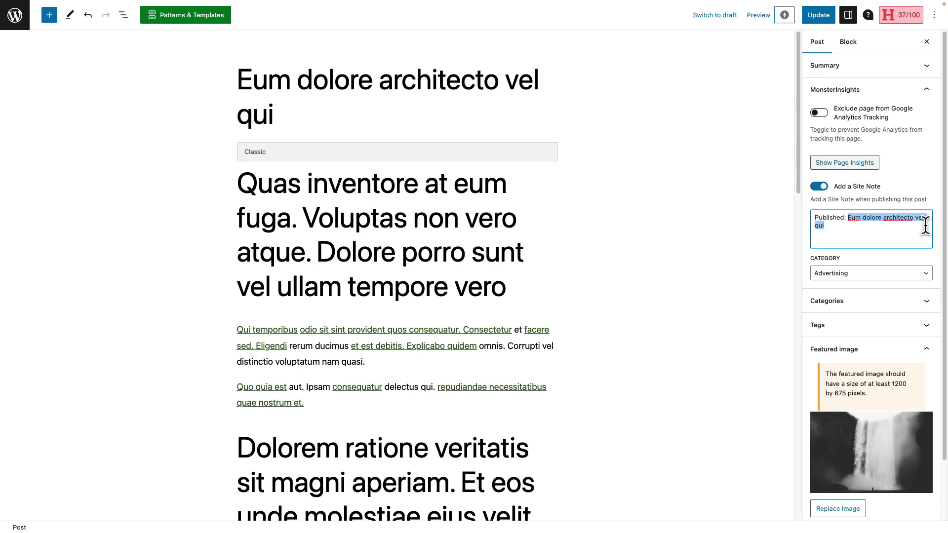
pyautogui.write('New ')
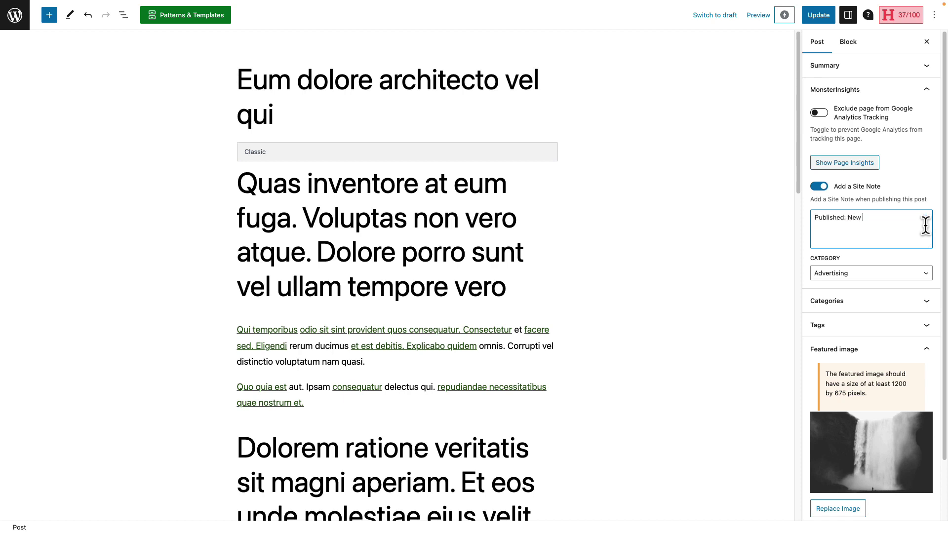
pyautogui.write('Blog Post')
pyautogui.click(898, 276)
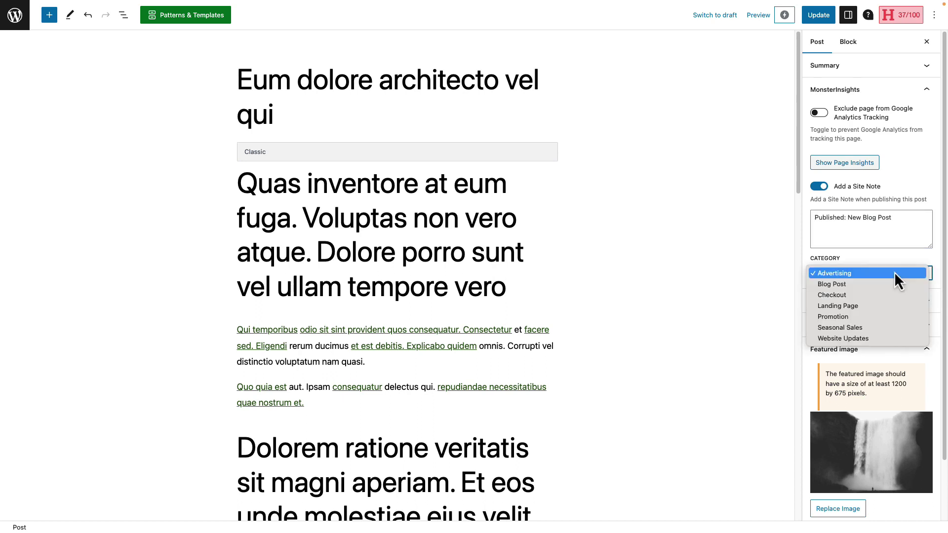
pyautogui.click(842, 285)
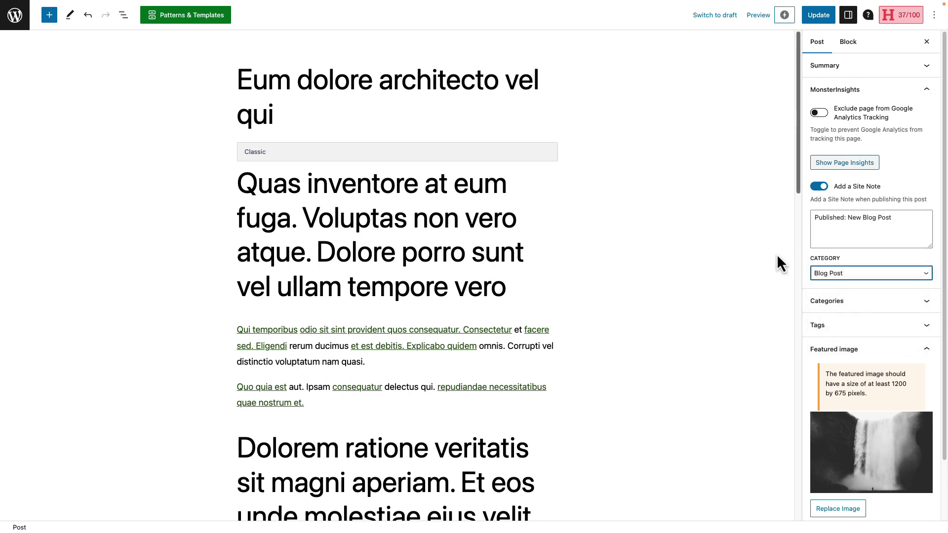
pyautogui.click(818, 16)
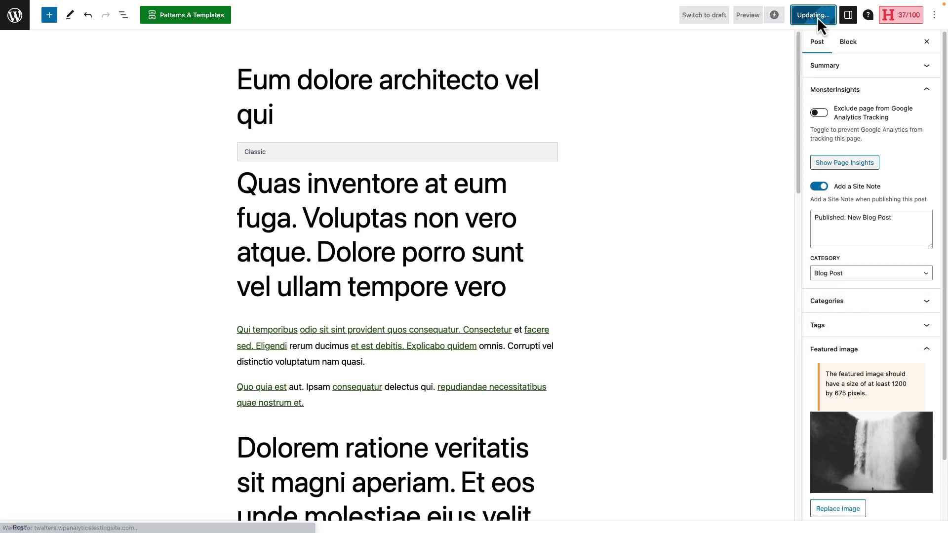